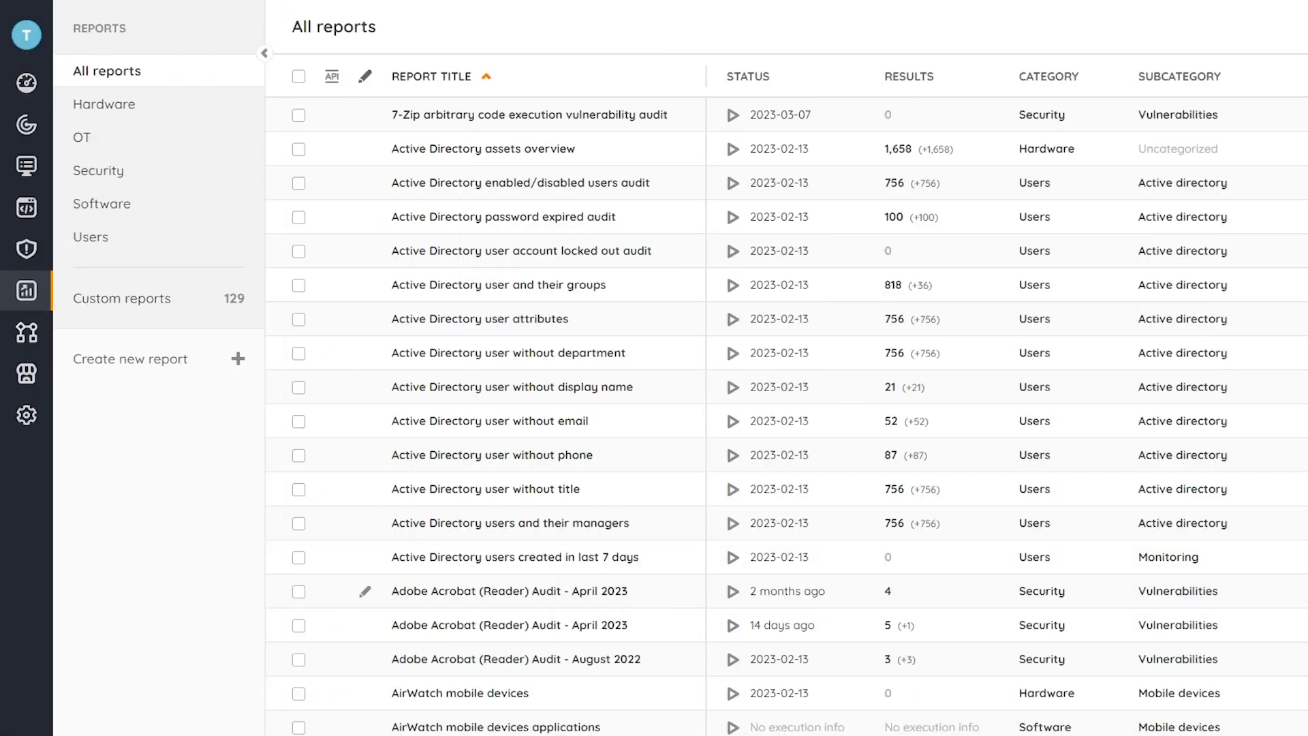
- Open the Security > Vulnerabilities reports and scroll through the vulnerability list
{"action": "left_click", "coordinate": [150, 172]}
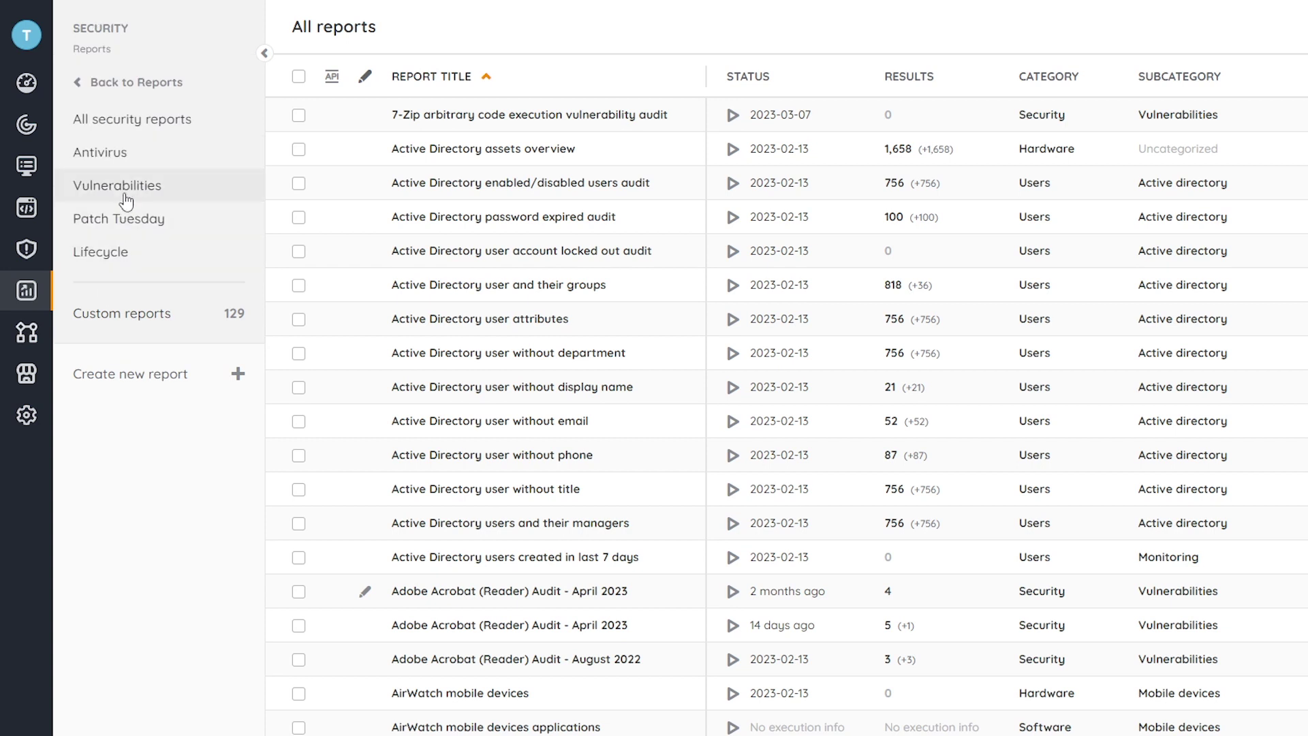
{"action": "left_click", "coordinate": [125, 200]}
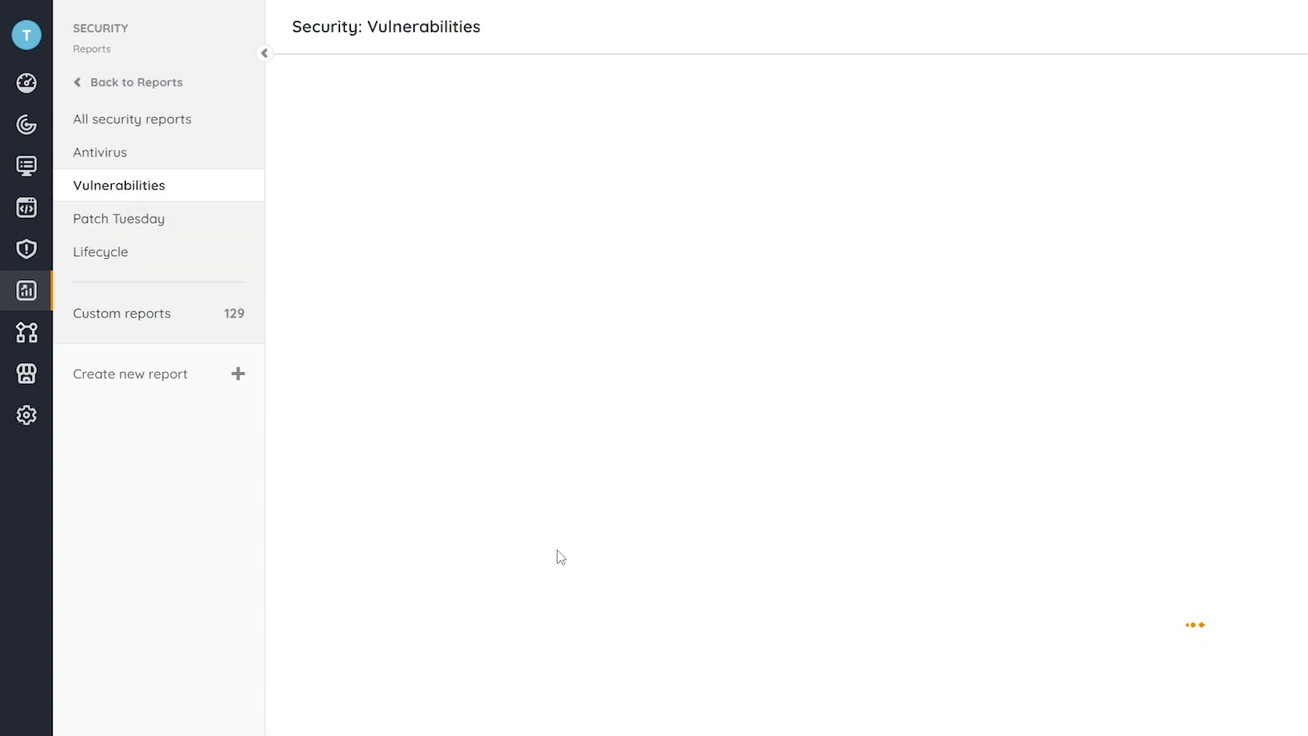
{"action": "scroll", "coordinate": [578, 545], "scroll_direction": "down", "scroll_amount": 7}
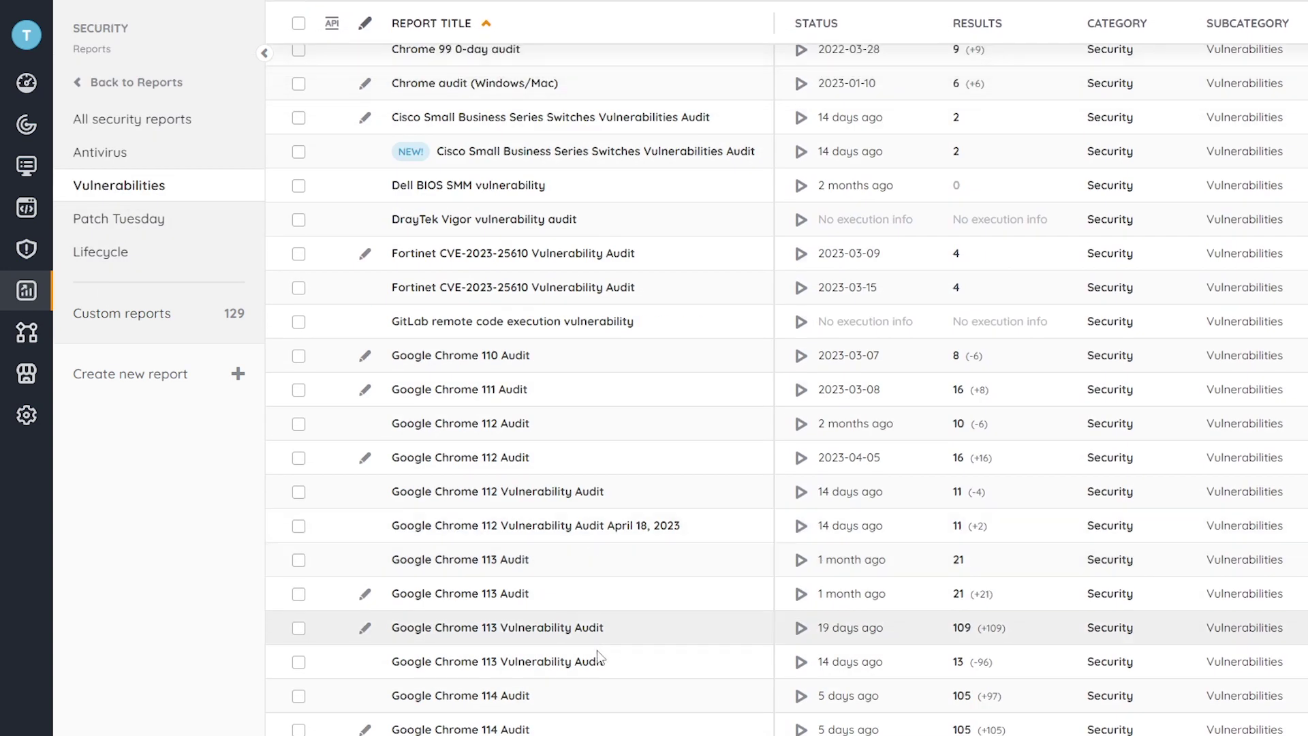
{"action": "scroll", "coordinate": [607, 529], "scroll_direction": "down", "scroll_amount": 15}
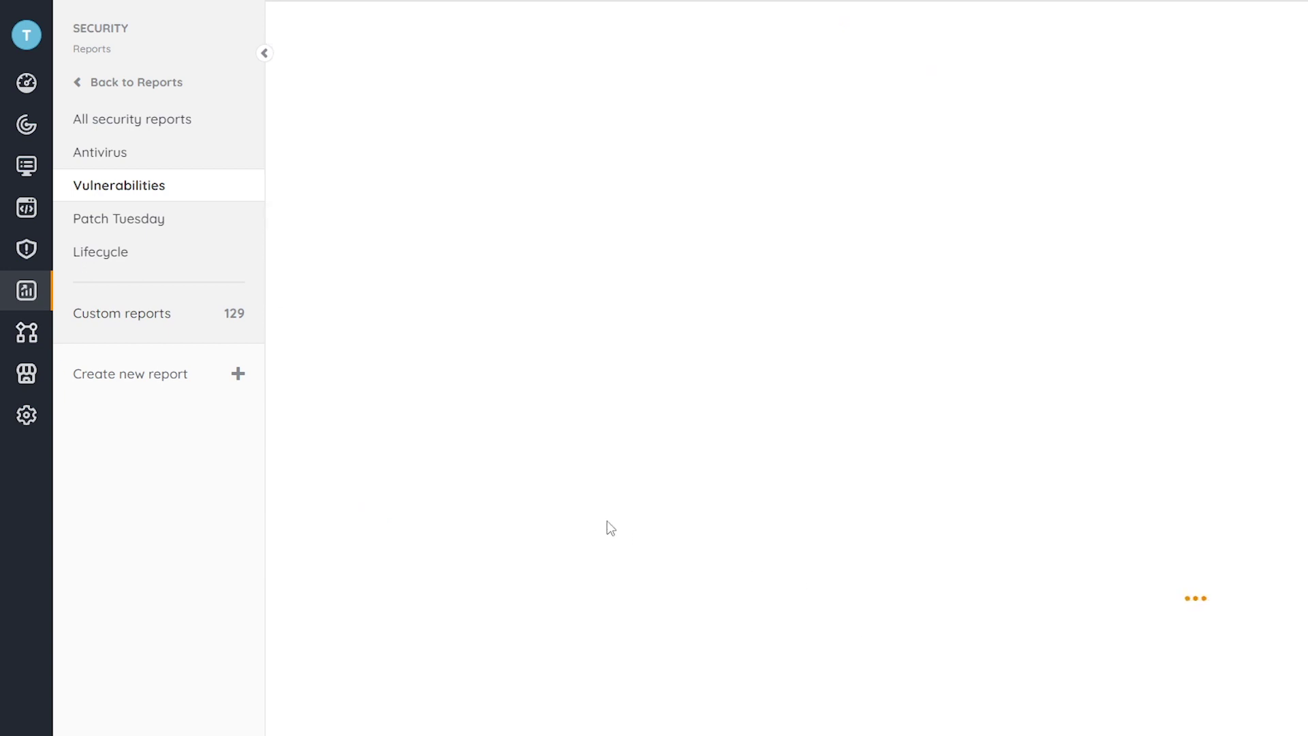
{"action": "scroll", "coordinate": [612, 602], "scroll_direction": "up", "scroll_amount": 1}
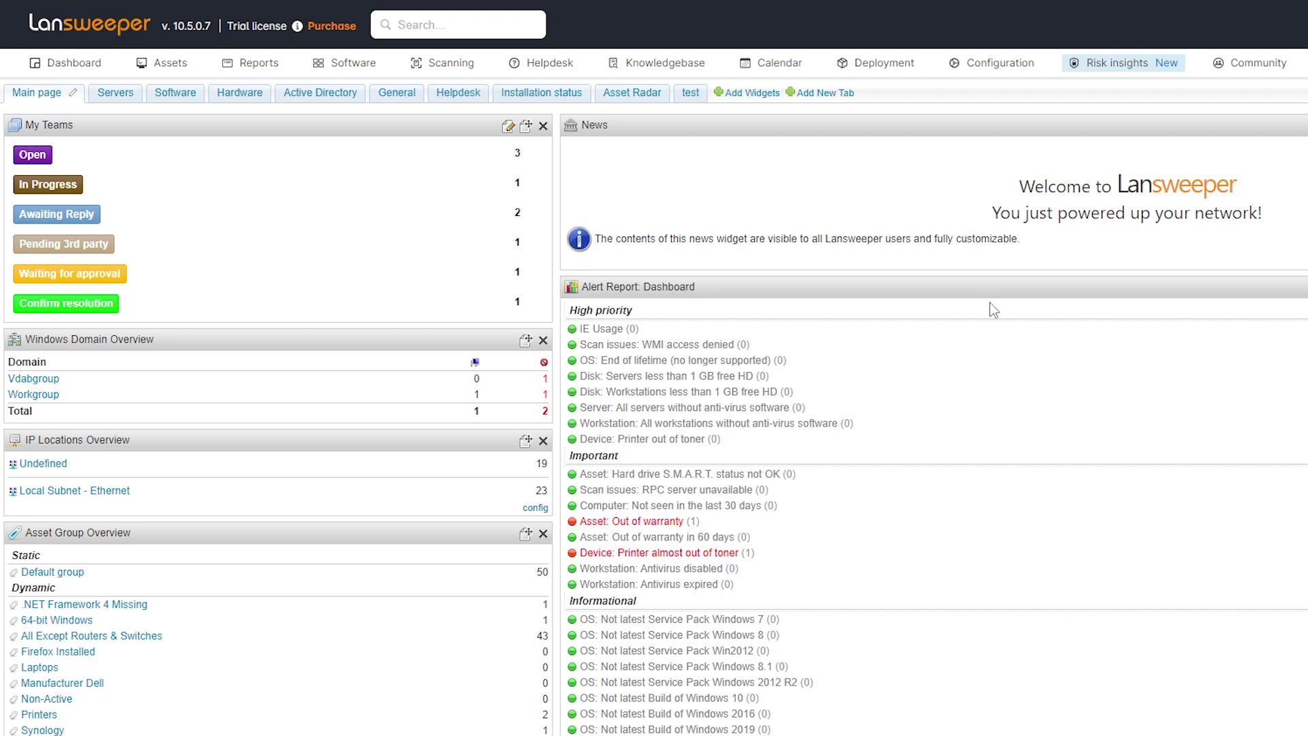
- Go to Scanning > Custom OID scanning > MIB importer
{"action": "left_click", "coordinate": [453, 68]}
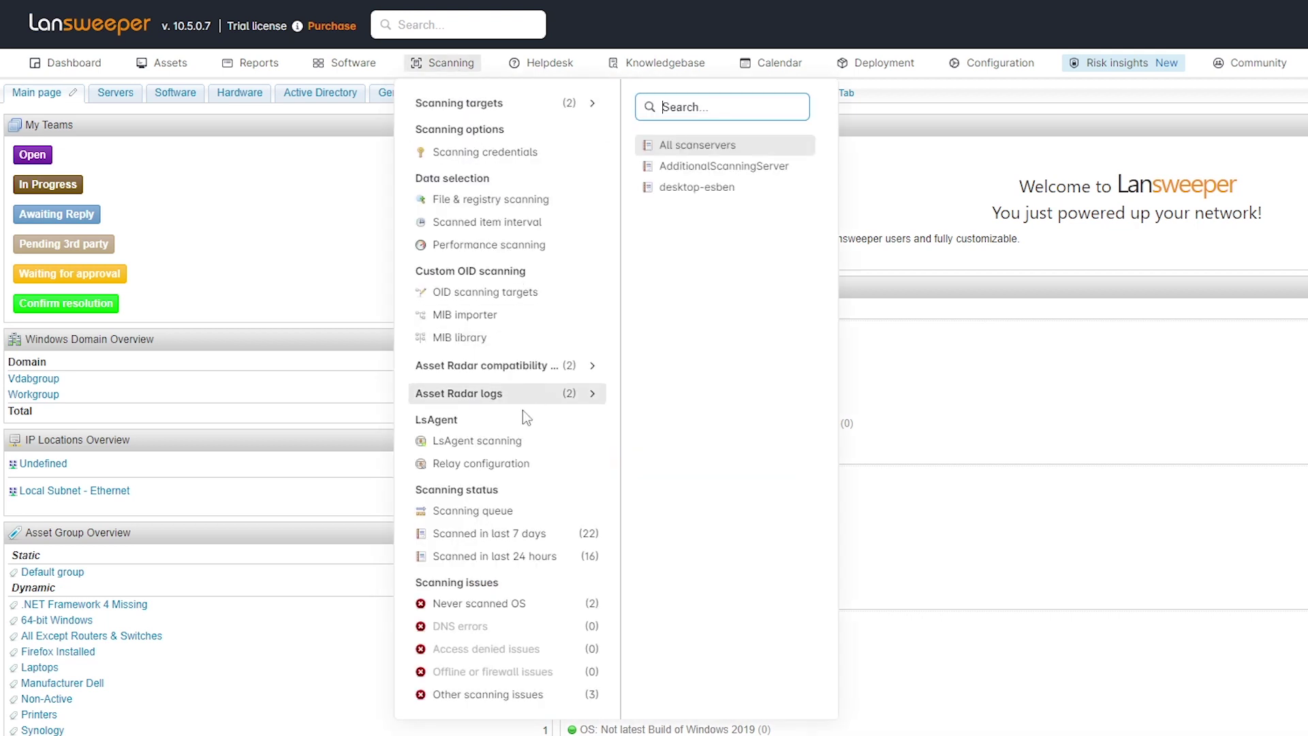
{"action": "mouse_move", "coordinate": [506, 390]}
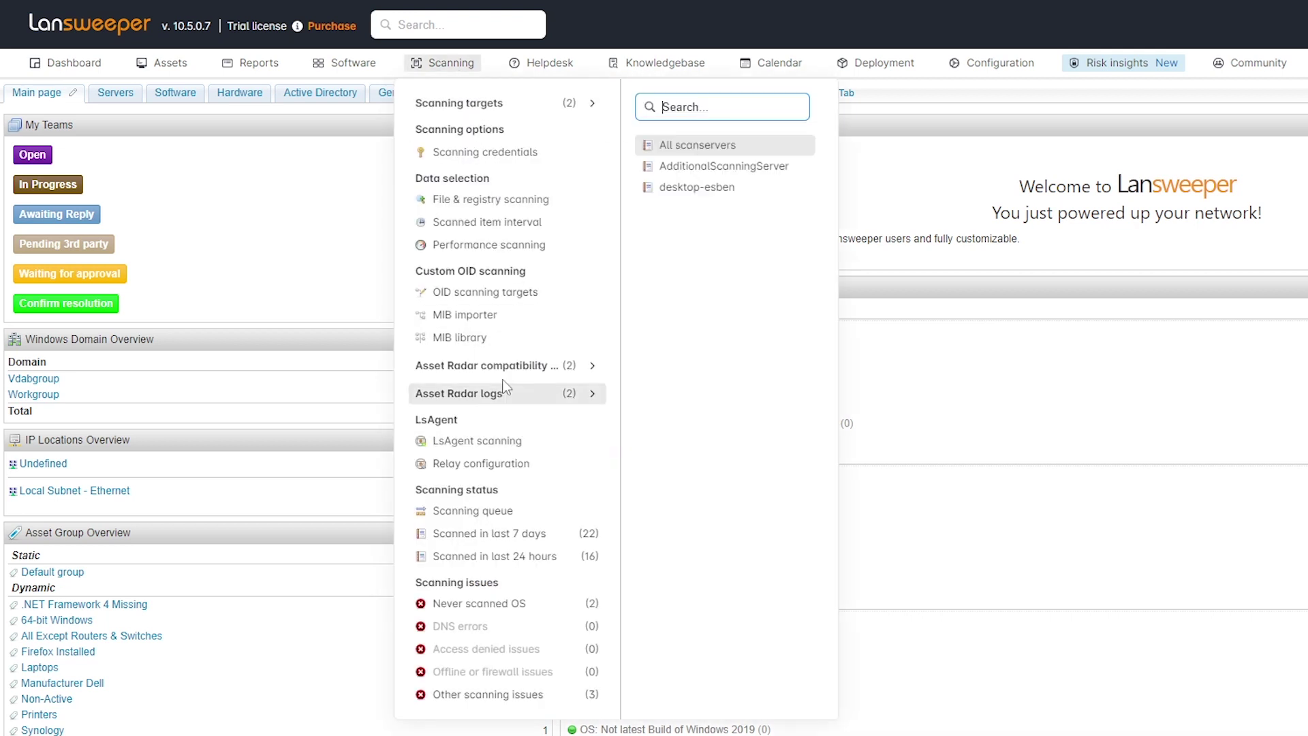
{"action": "left_click", "coordinate": [503, 328]}
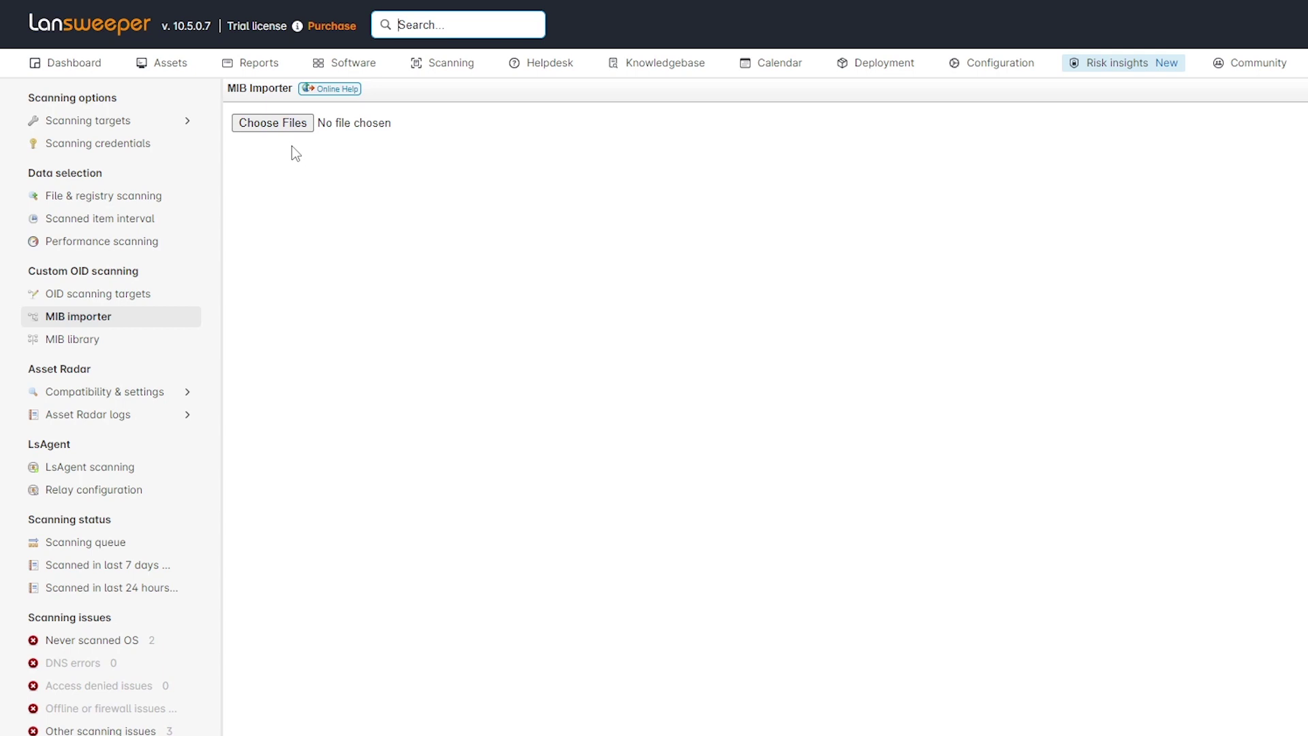
- Import ZYXEL-ES-COMMON.MIB from the Downloads\MIB folder
{"action": "left_click", "coordinate": [292, 127]}
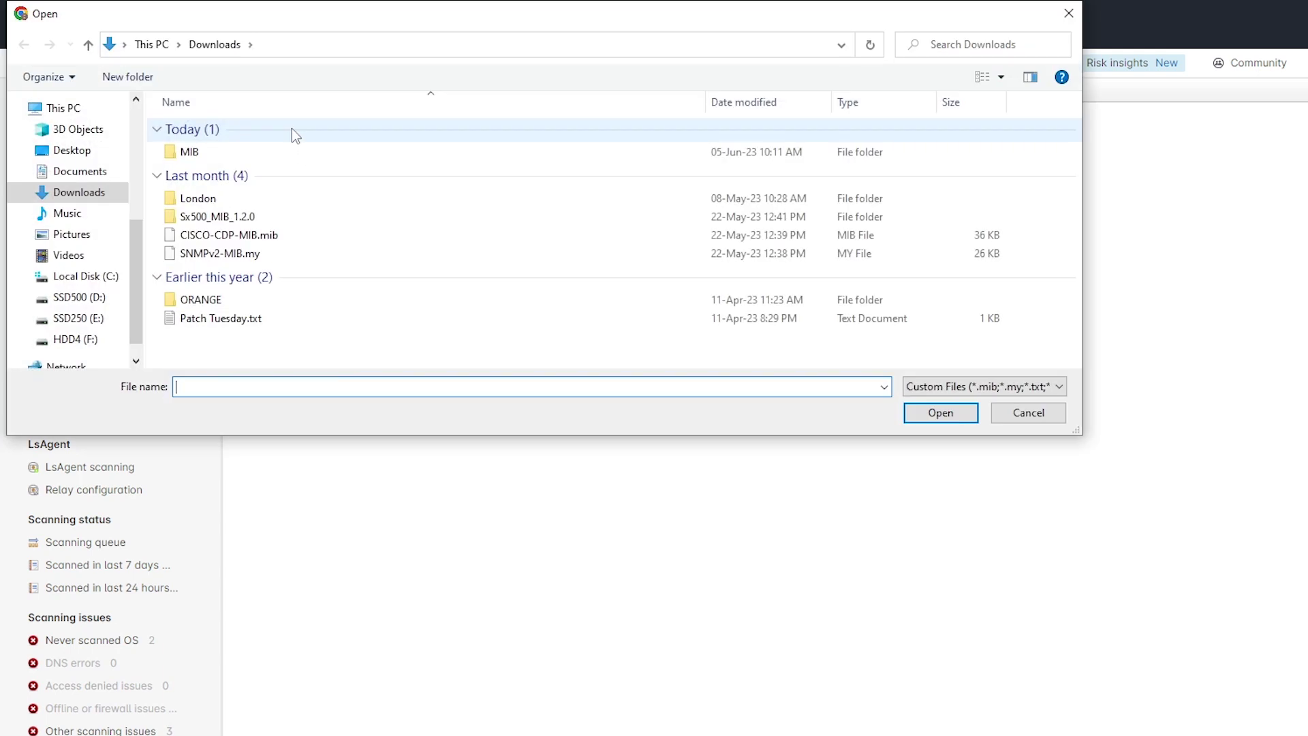
{"action": "double_click", "coordinate": [272, 151]}
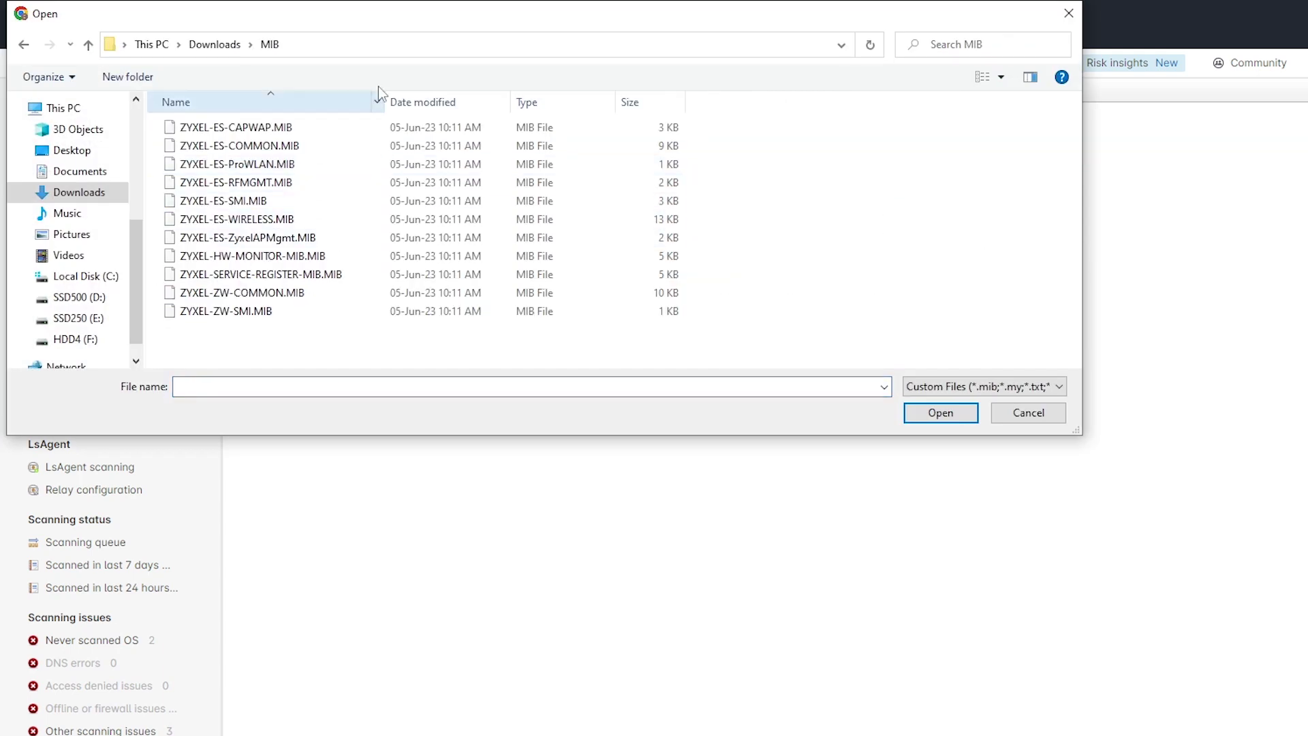
{"action": "left_click_drag", "start_coordinate": [406, 22], "coordinate": [625, 224]}
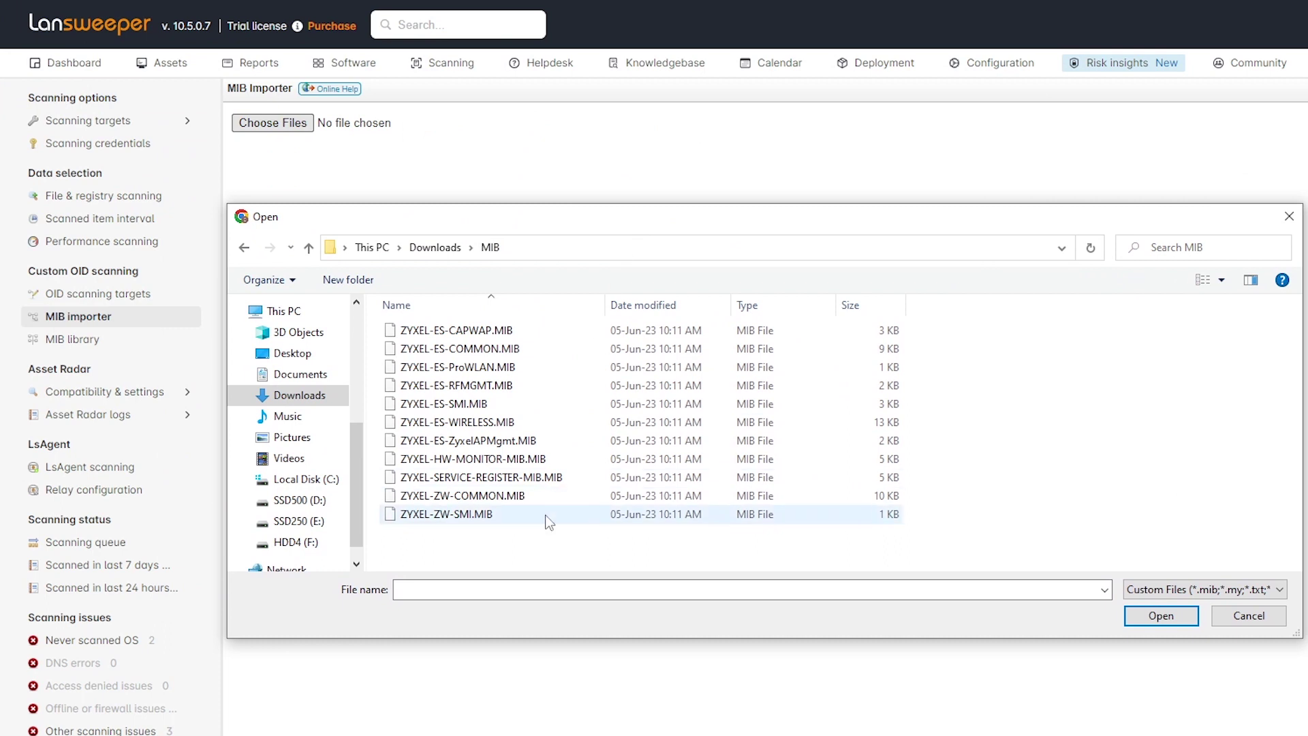
{"action": "left_click", "coordinate": [512, 350]}
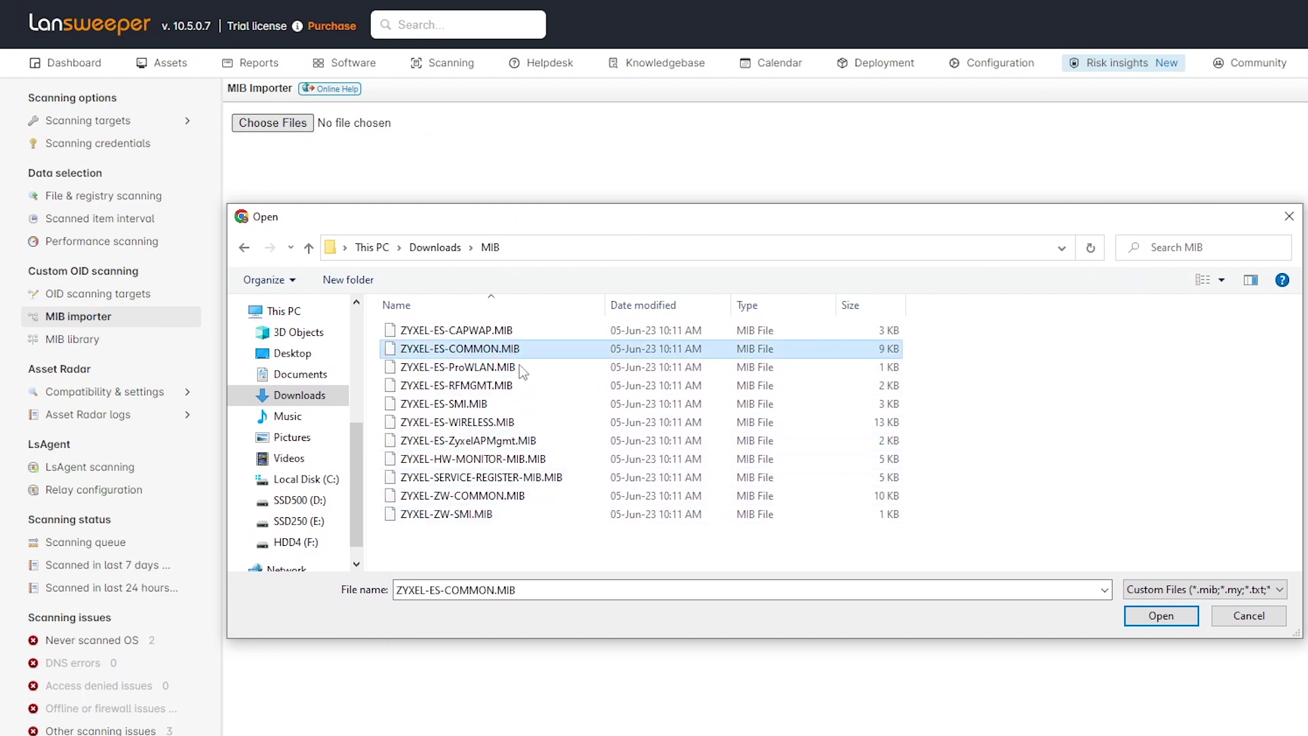
{"action": "left_click", "coordinate": [1160, 616]}
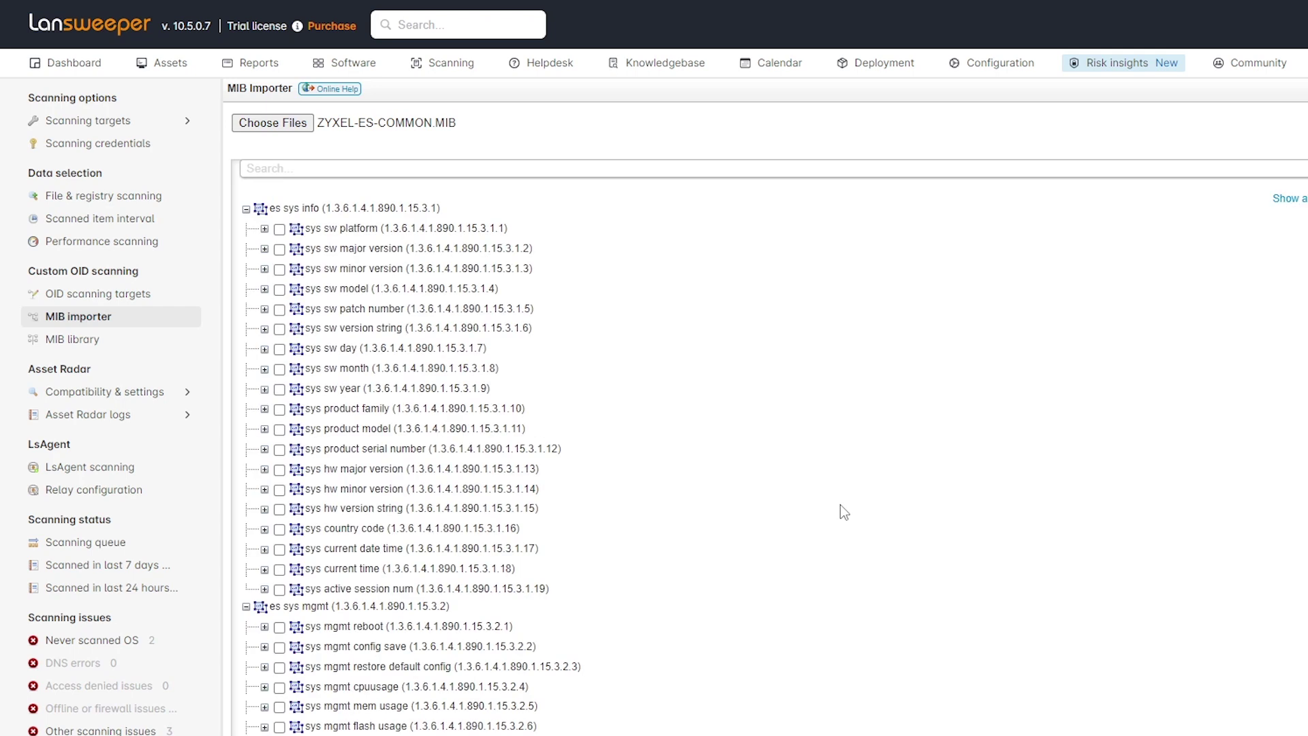
- Tick the .0 OIDs for sys sw major version, minor version, patch number and version string
{"action": "left_click", "coordinate": [264, 248]}
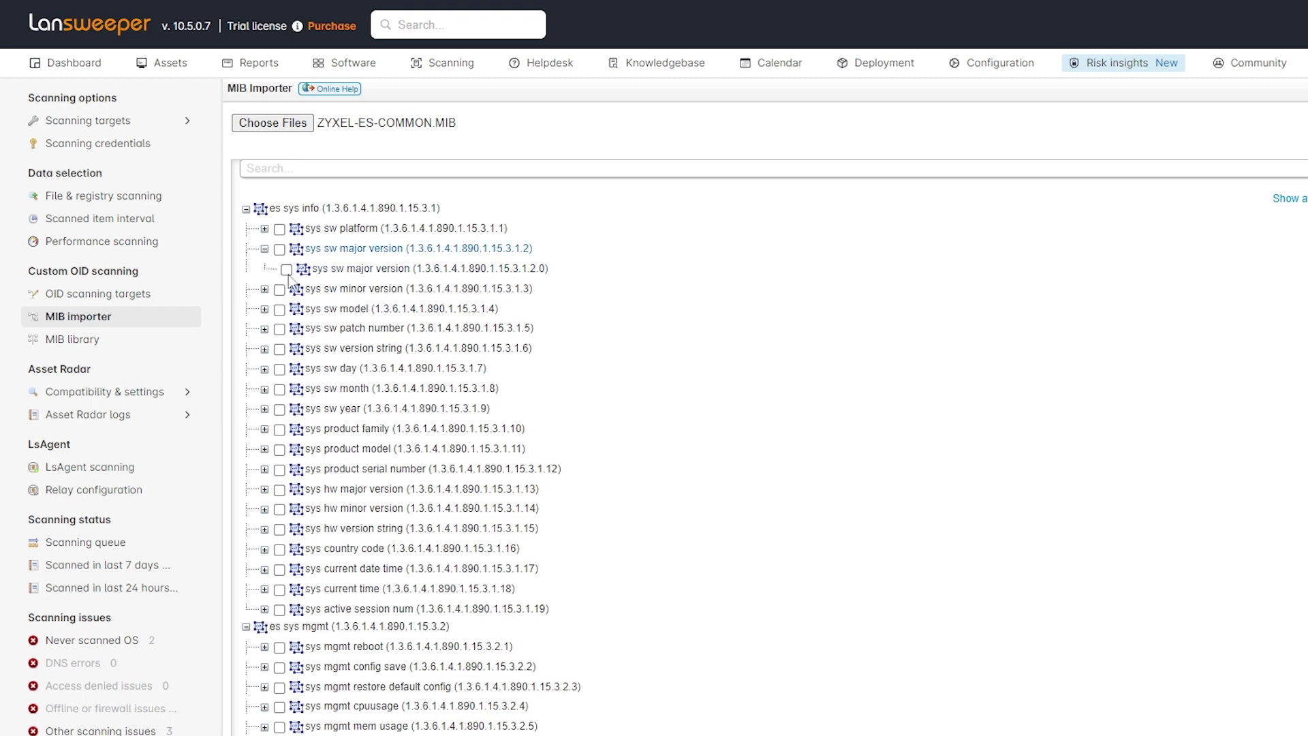
{"action": "left_click", "coordinate": [286, 269]}
{"action": "left_click", "coordinate": [264, 289]}
{"action": "left_click", "coordinate": [286, 309]}
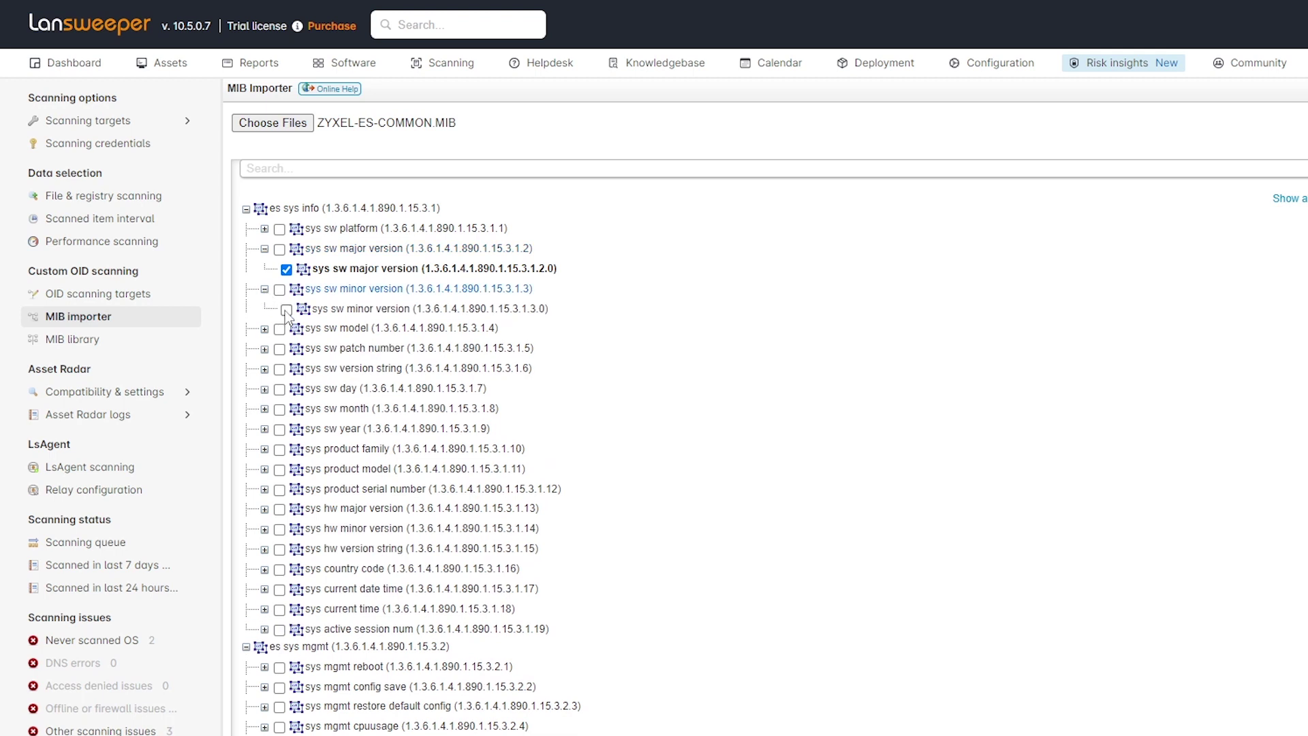
{"action": "left_click", "coordinate": [265, 349]}
{"action": "left_click", "coordinate": [286, 369]}
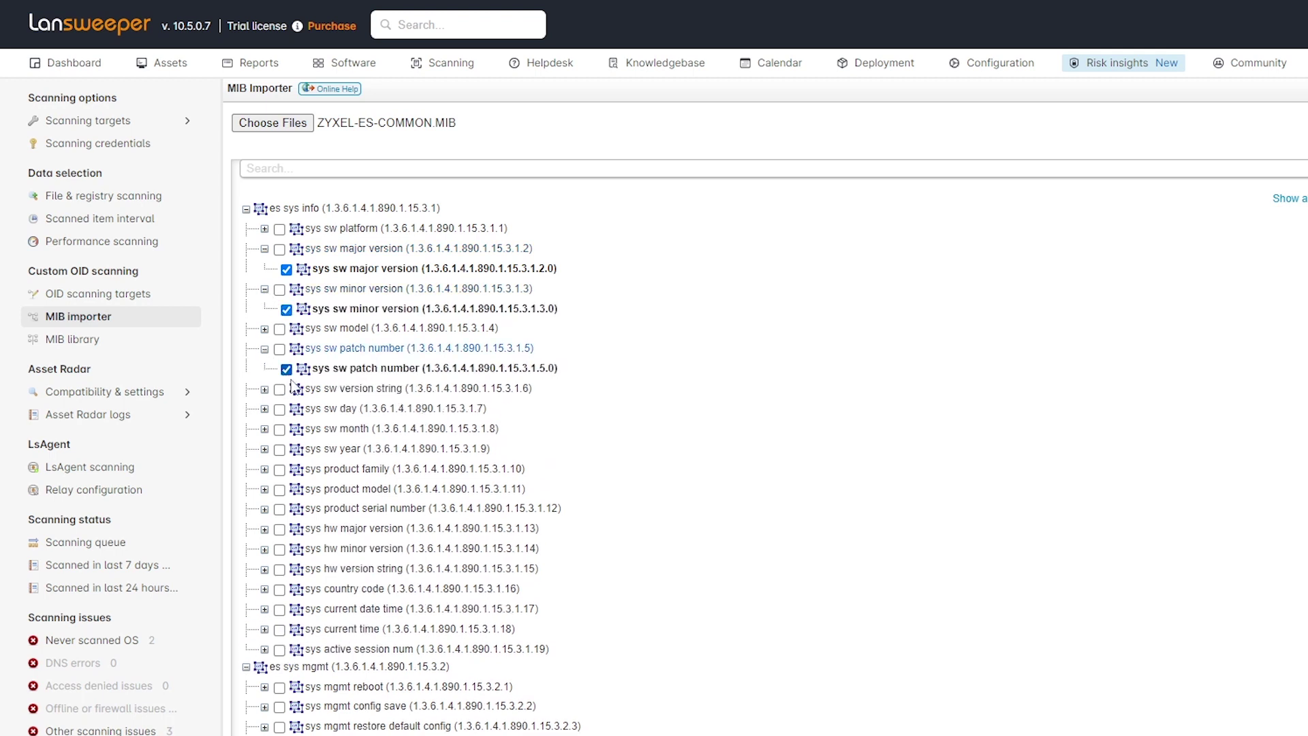
{"action": "left_click", "coordinate": [264, 389]}
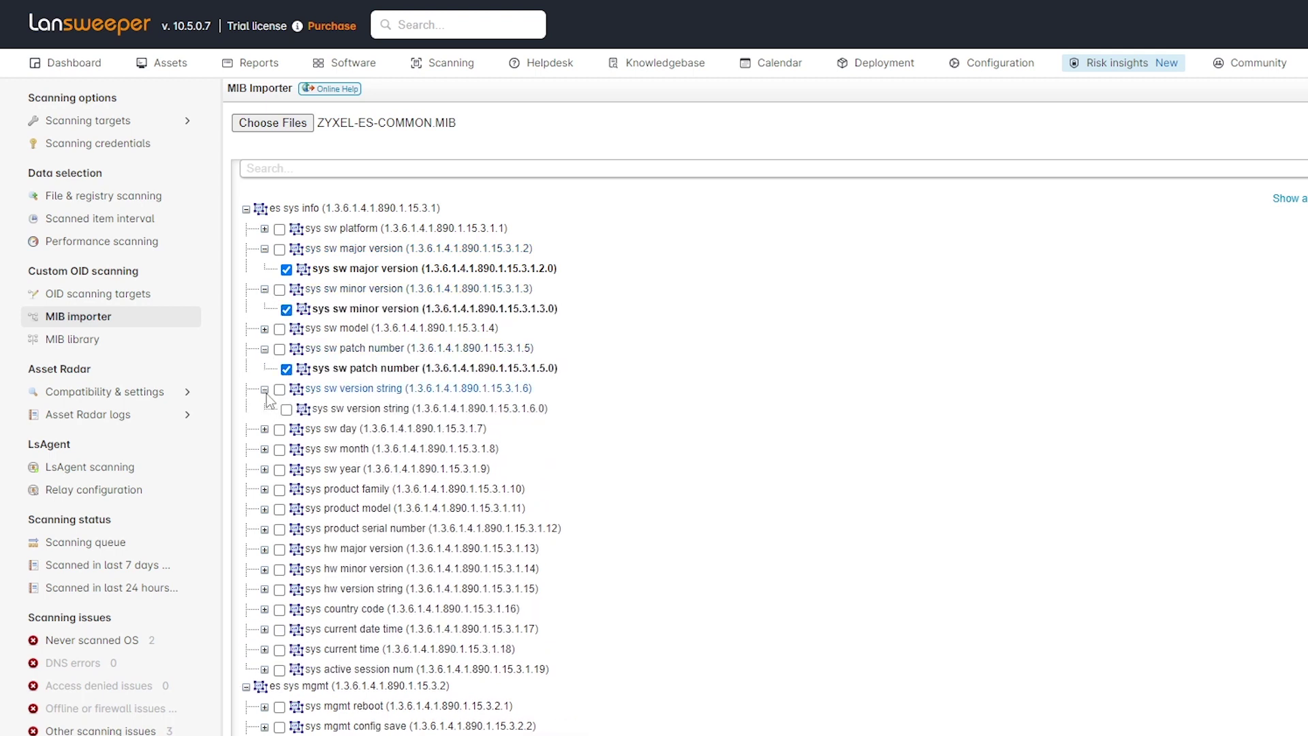
{"action": "left_click", "coordinate": [287, 409]}
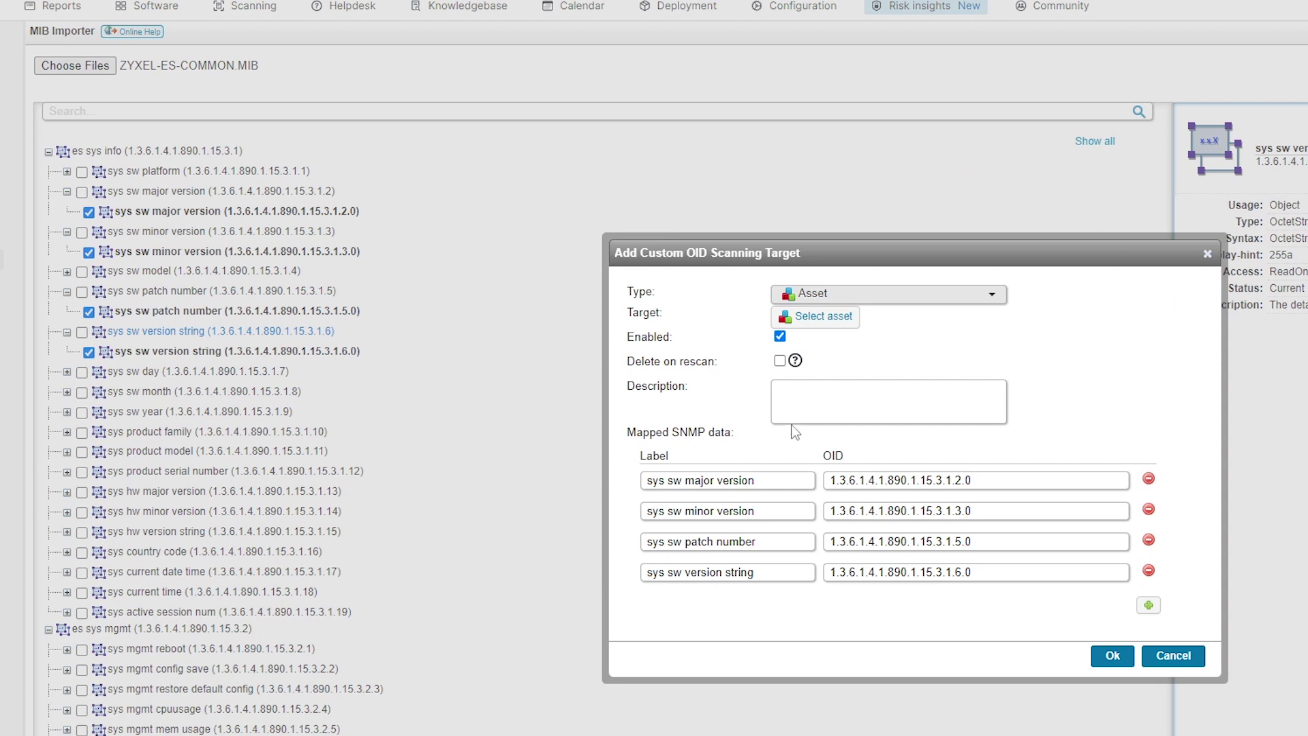
- Save the target with description 'Zyxel', type Dynamic Asset Group, target group Zyxel
{"action": "left_click", "coordinate": [808, 387]}
{"action": "type", "text": "Zyx"}
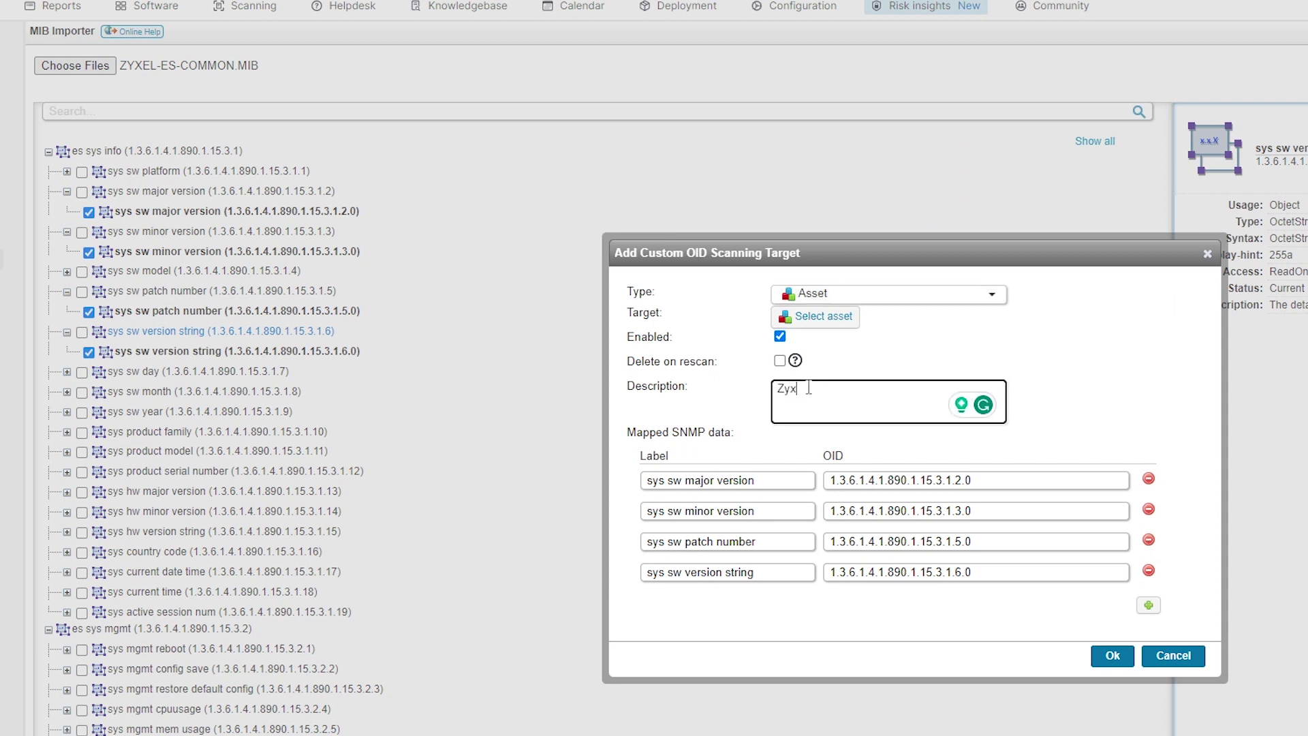
{"action": "type", "text": "el"}
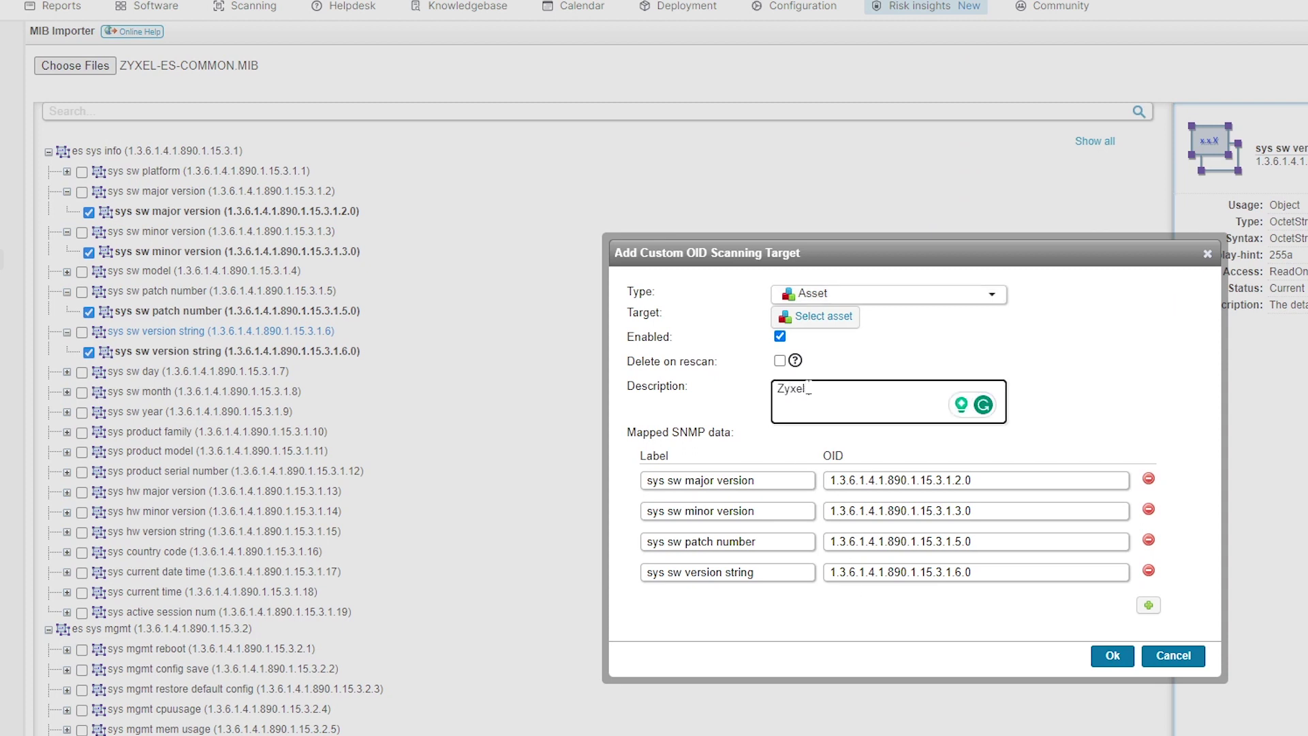
{"action": "left_click", "coordinate": [886, 302]}
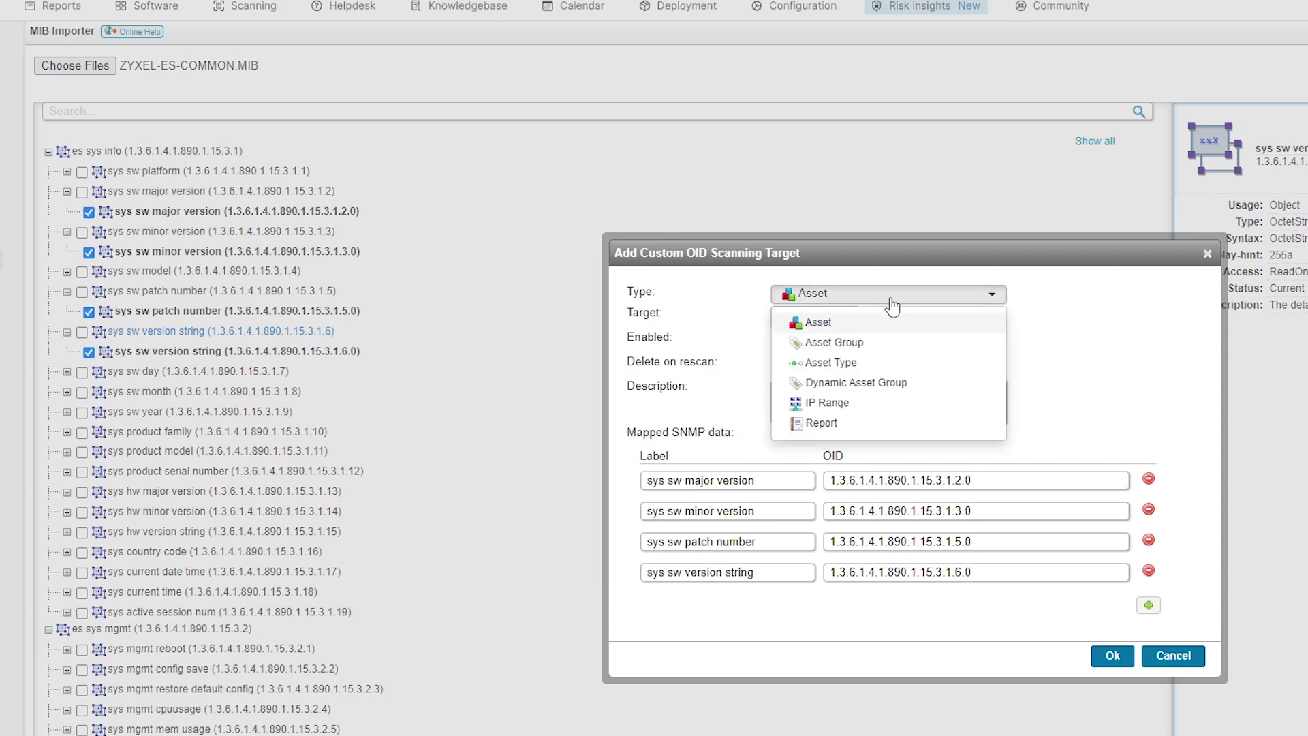
{"action": "left_click", "coordinate": [878, 383]}
{"action": "left_click", "coordinate": [848, 315]}
{"action": "left_click", "coordinate": [842, 545]}
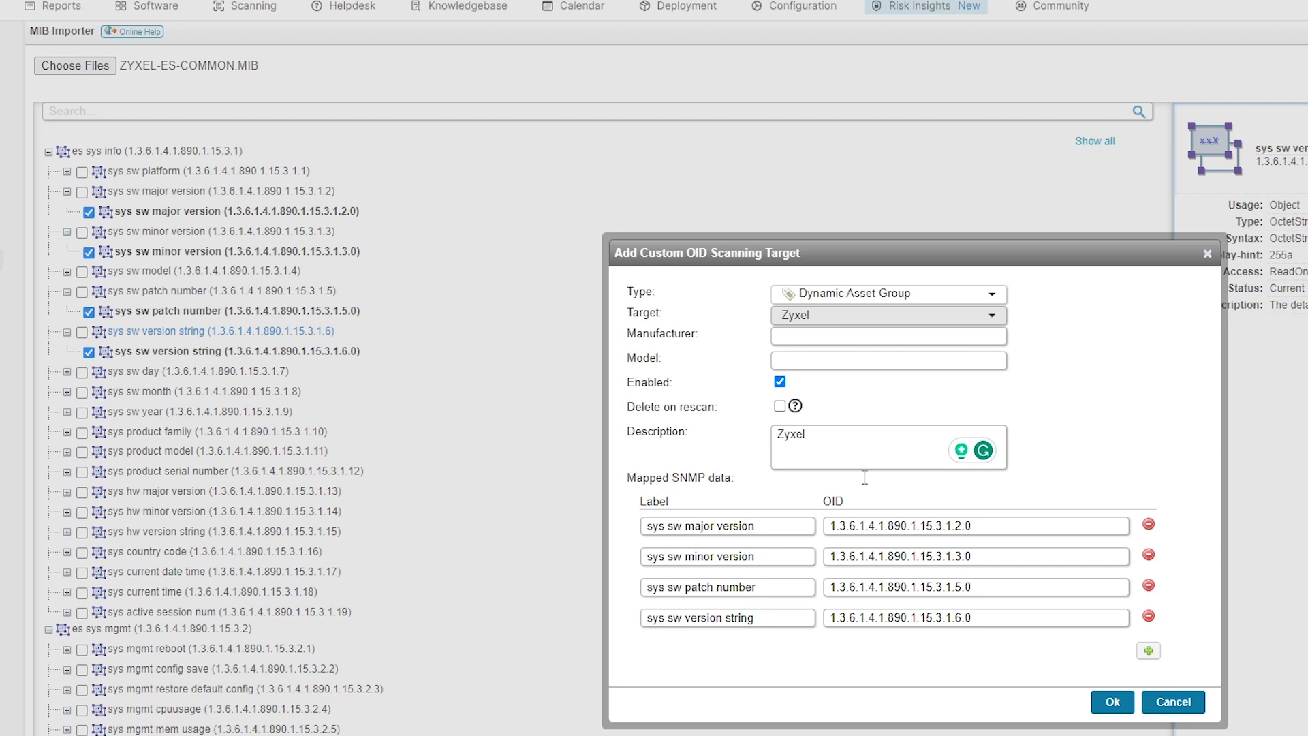
{"action": "left_click", "coordinate": [1112, 701]}
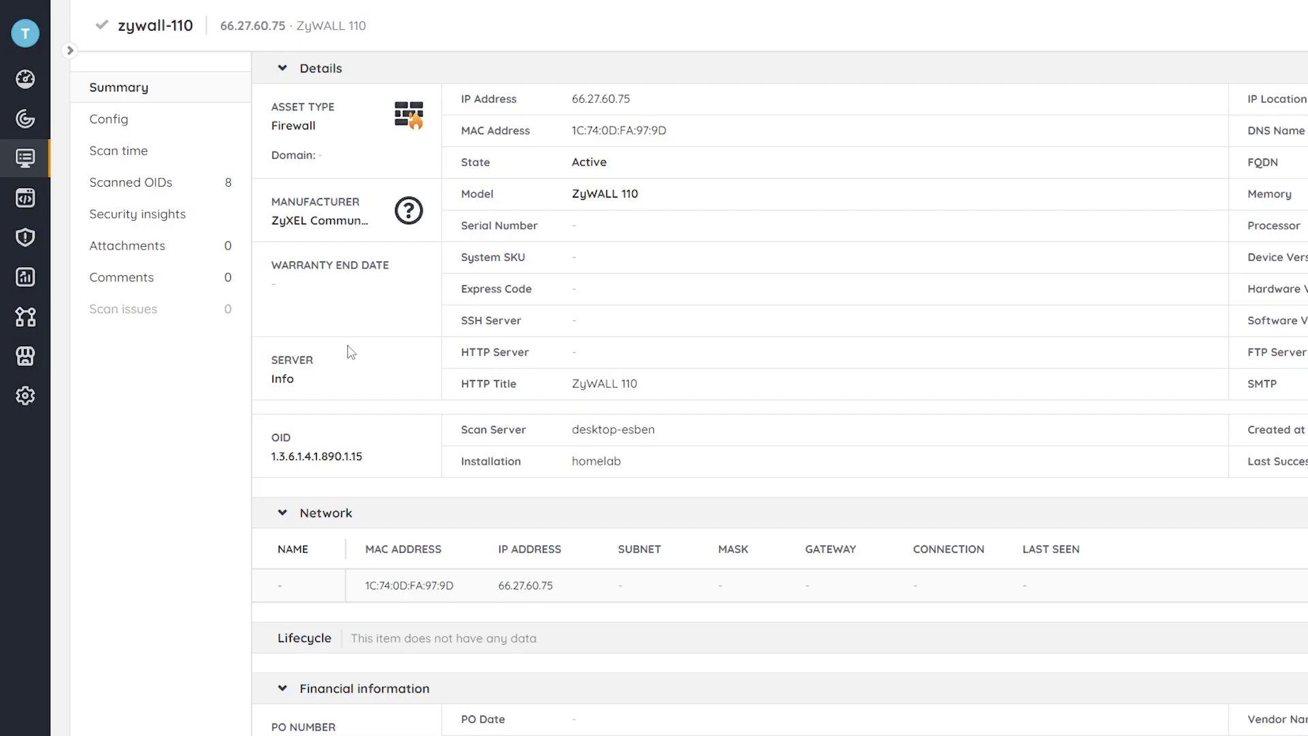
- Show zywall-110's Scanned OIDs and highlight the sw version rows: 4, 73, 1, V4.73(AAAA.1)
{"action": "left_click", "coordinate": [169, 192]}
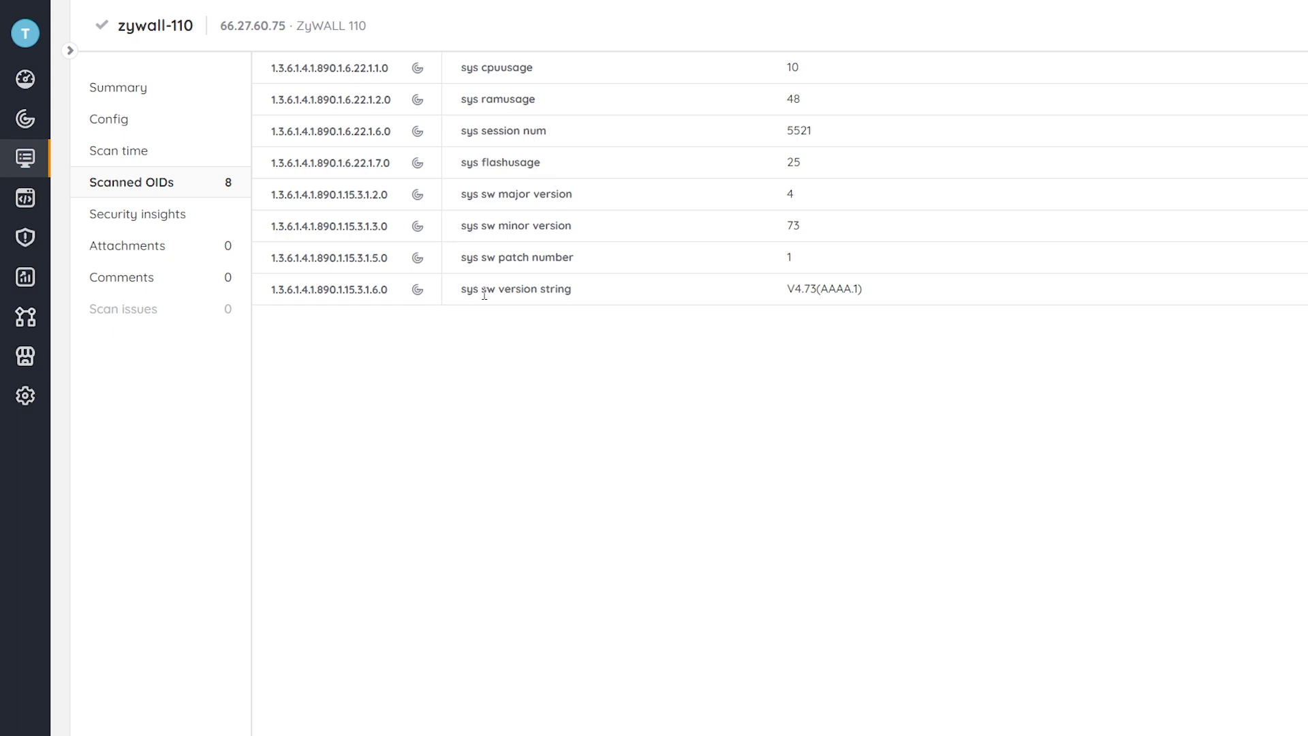
{"action": "left_click_drag", "start_coordinate": [497, 193], "coordinate": [576, 197]}
{"action": "left_click_drag", "start_coordinate": [507, 226], "coordinate": [574, 228]}
{"action": "left_click_drag", "start_coordinate": [511, 257], "coordinate": [580, 263]}
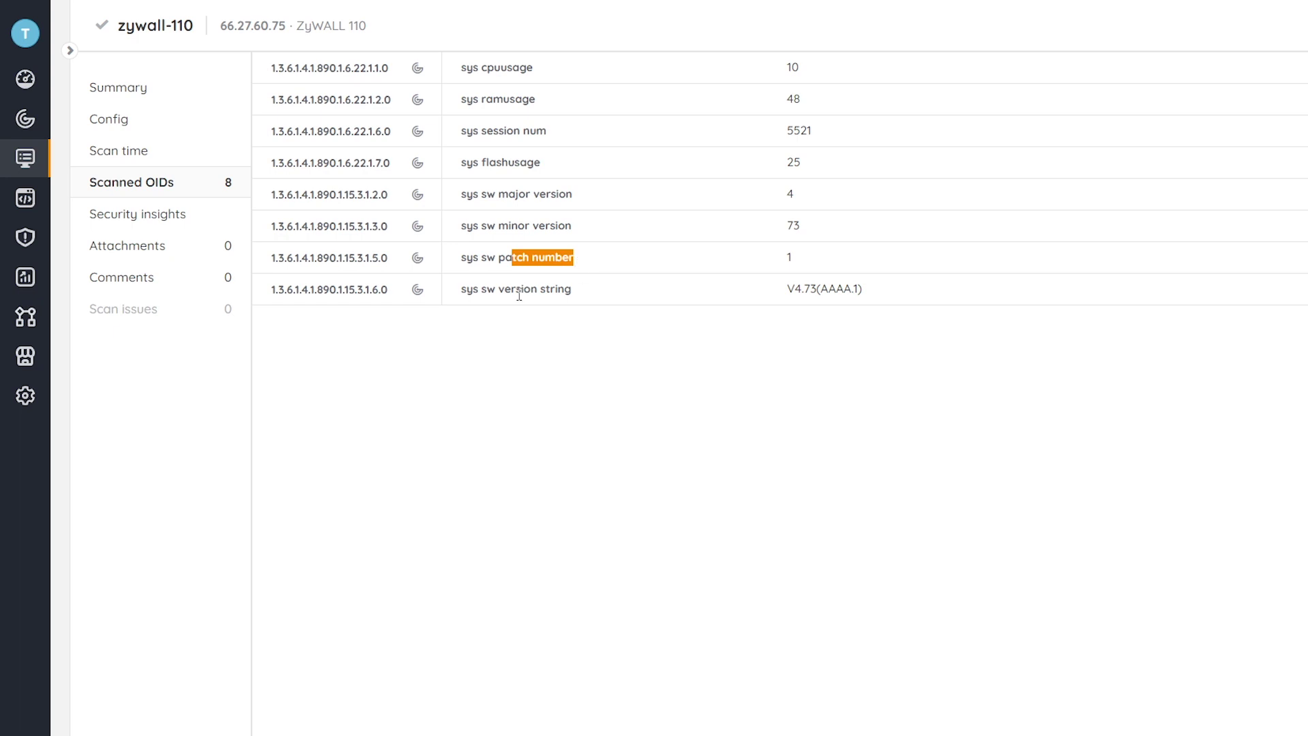
{"action": "left_click_drag", "start_coordinate": [505, 289], "coordinate": [612, 290]}
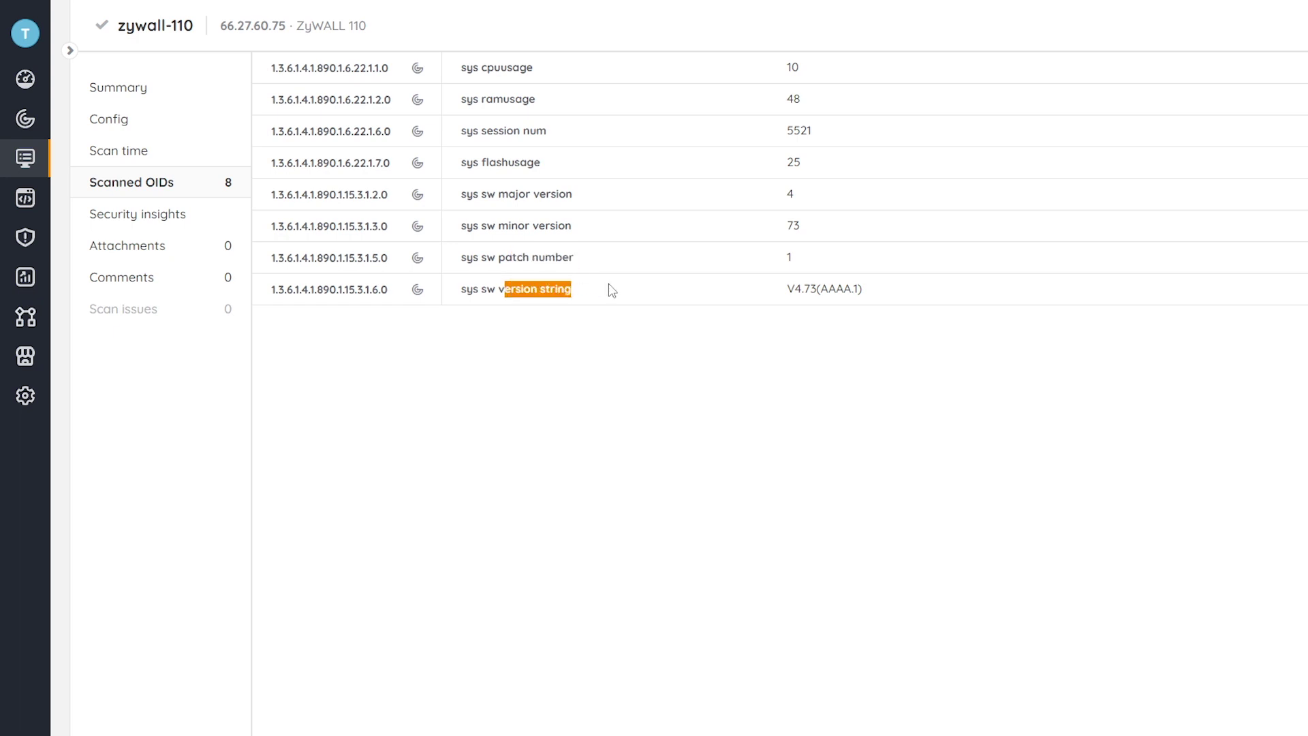